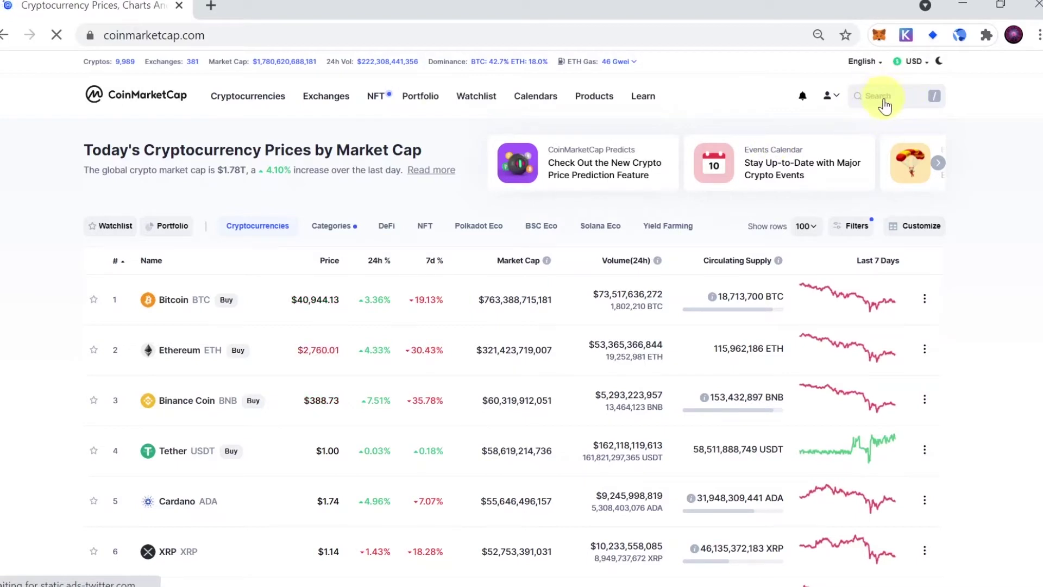
Step: Search CoinMarketCap for Metis and copy its Ethereum contract address
{"action": "left_click", "coordinate": [883, 97]}
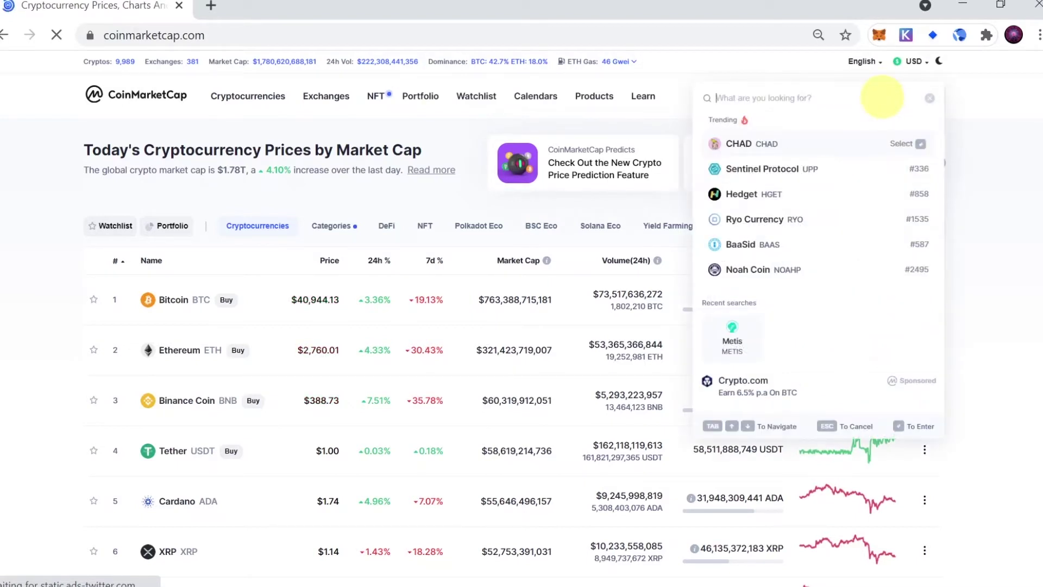
{"action": "type", "text": "metis"}
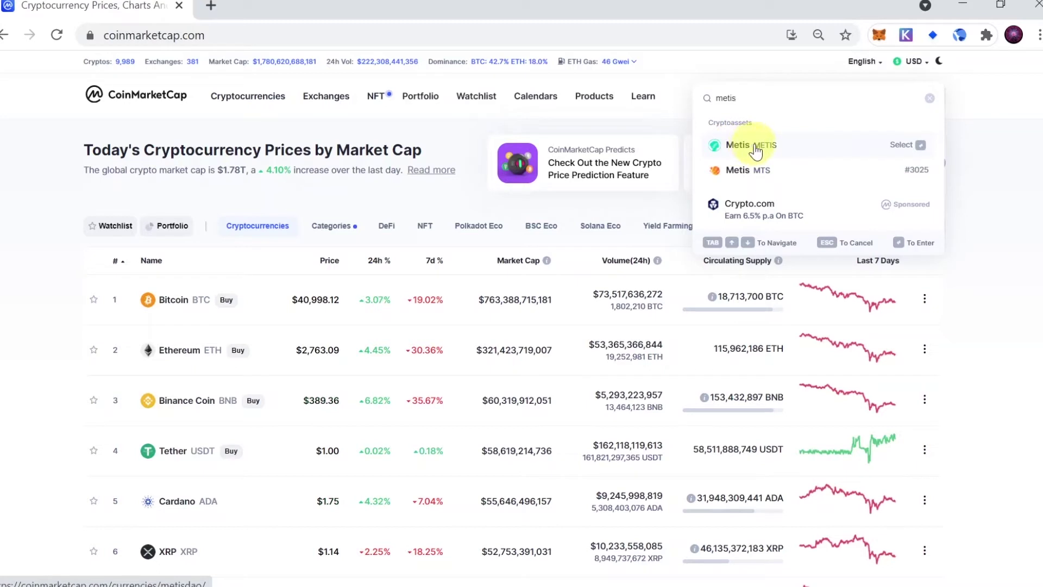
{"action": "left_click", "coordinate": [757, 149]}
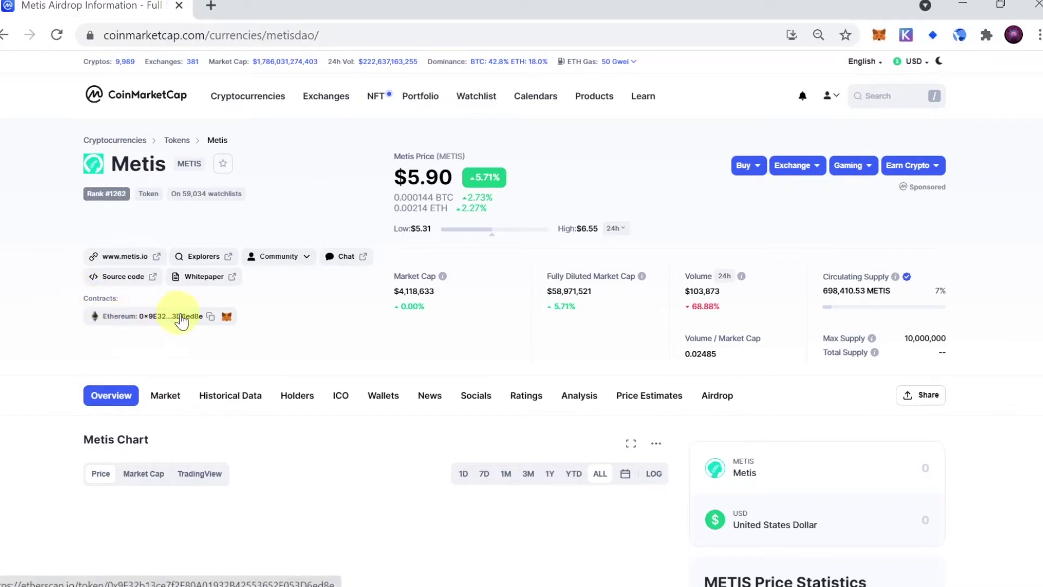
{"action": "left_click", "coordinate": [210, 318]}
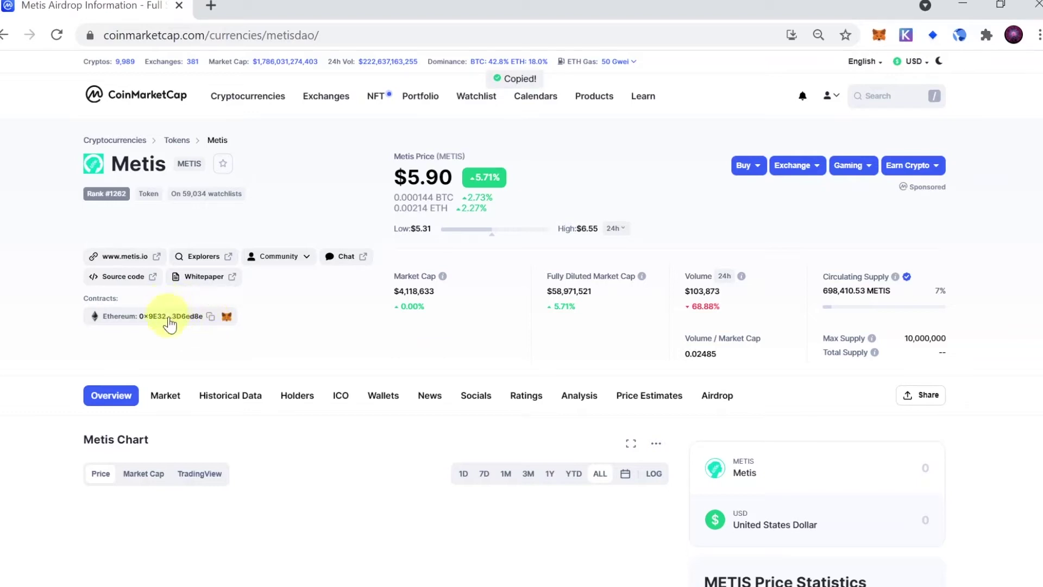
Step: Open the MetaMask wallet popup and start adding a token
{"action": "left_click", "coordinate": [880, 36]}
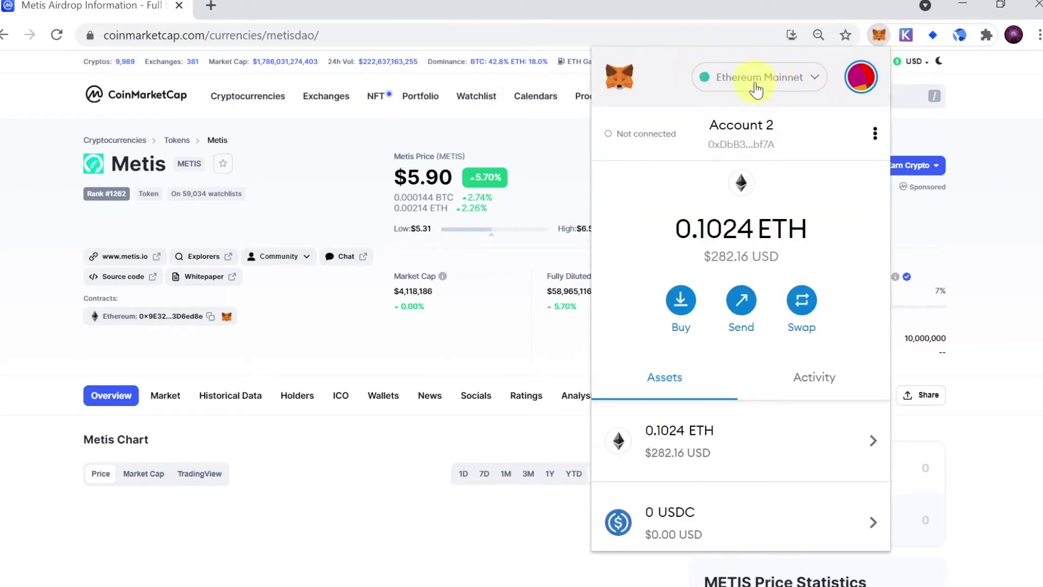
{"action": "scroll", "coordinate": [742, 261], "scroll_direction": "down", "scroll_amount": 2}
{"action": "scroll", "coordinate": [741, 327], "scroll_direction": "down", "scroll_amount": 2}
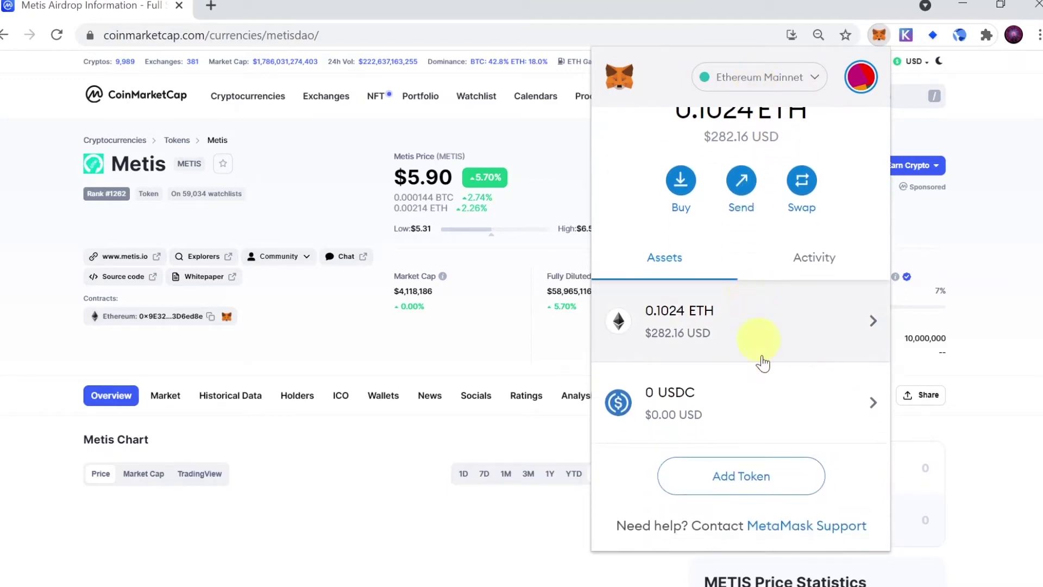
{"action": "left_click", "coordinate": [741, 480]}
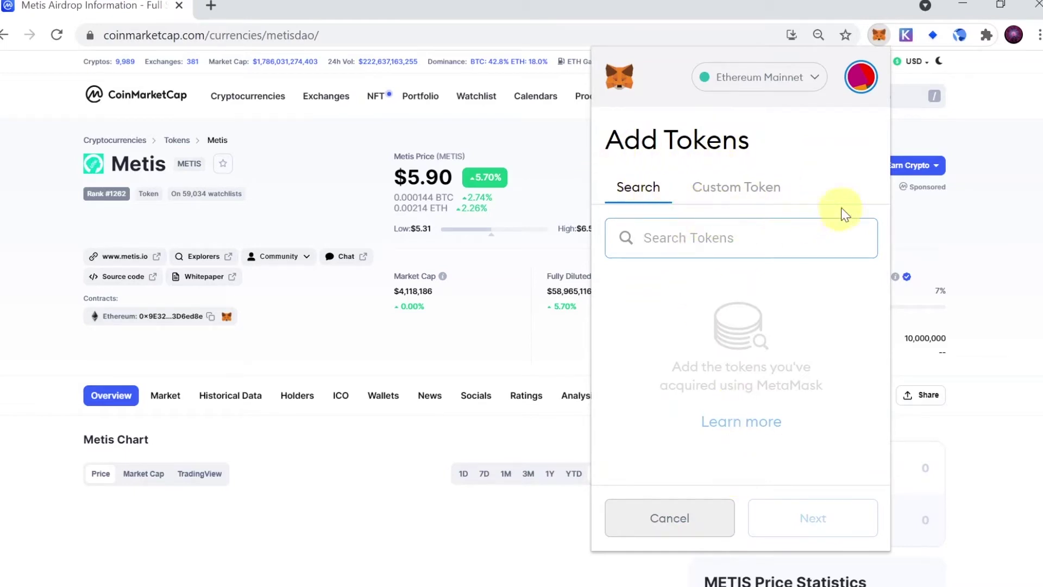
Step: Paste the Metis contract address as a custom token, auto-filling symbol Metis and 18 decimals
{"action": "left_click", "coordinate": [742, 190]}
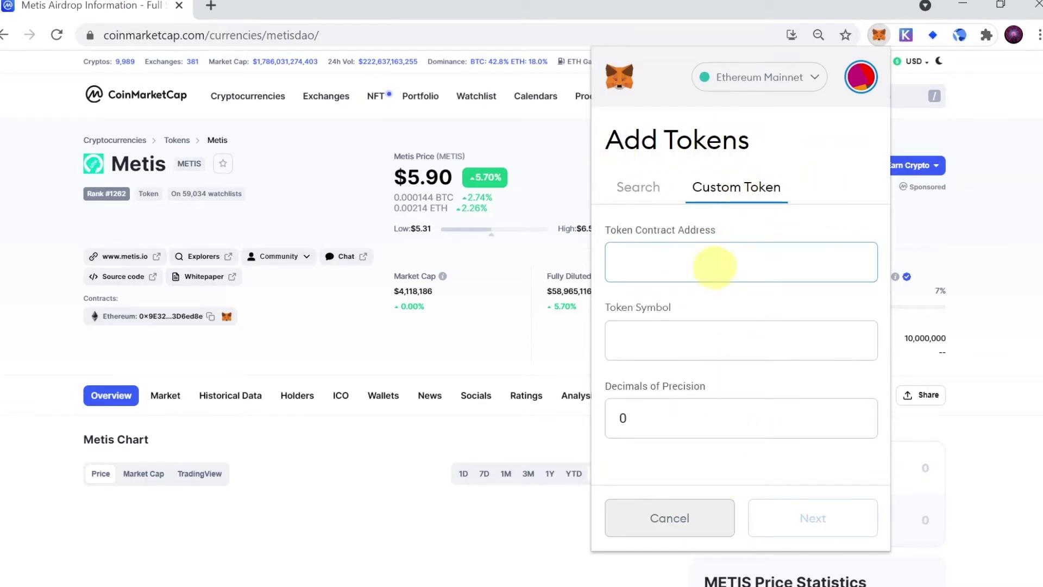
{"action": "left_click", "coordinate": [715, 260]}
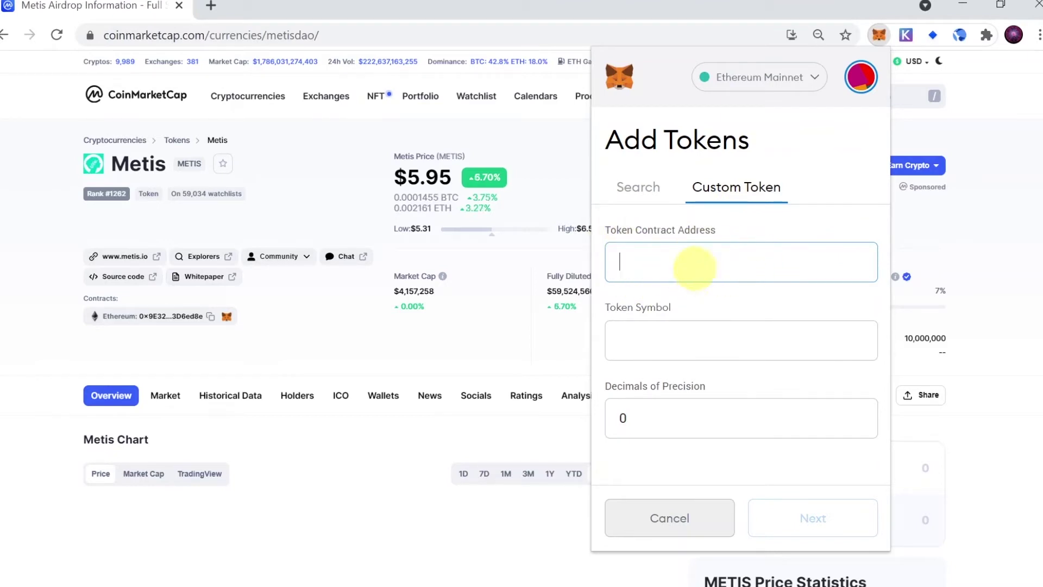
{"action": "right_click", "coordinate": [690, 270]}
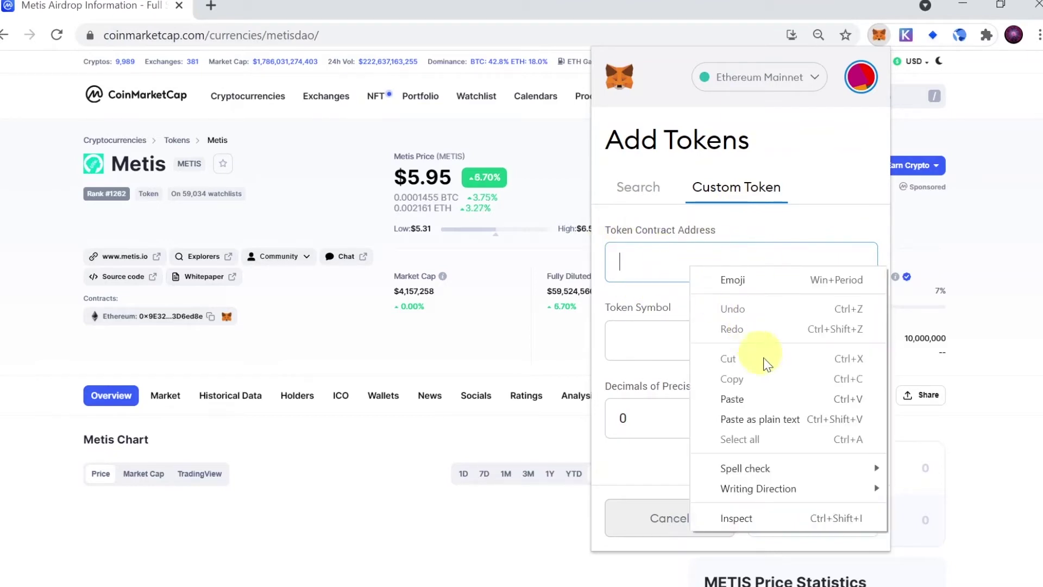
{"action": "left_click", "coordinate": [778, 402]}
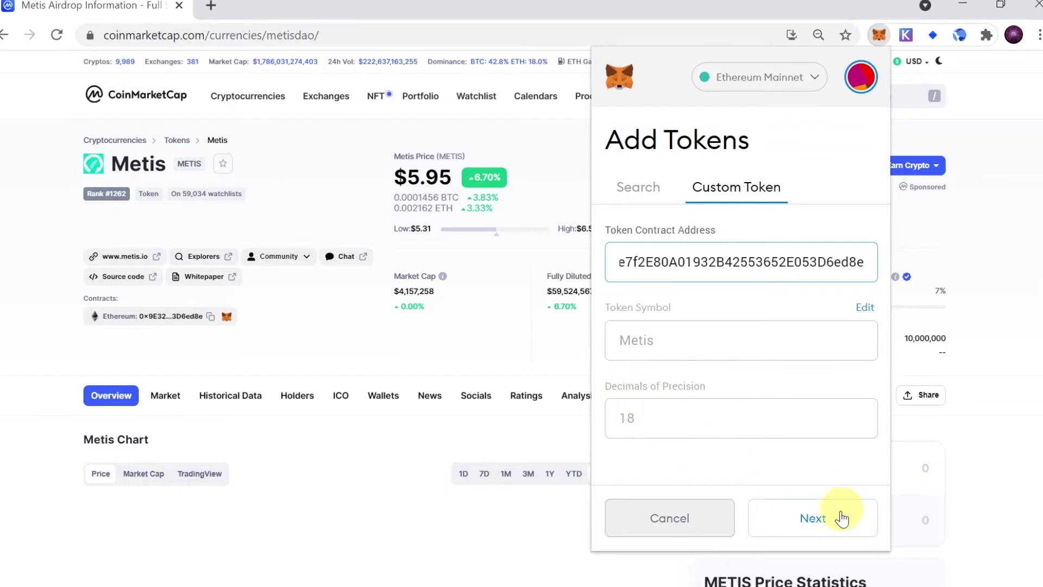
{"action": "left_click", "coordinate": [817, 522]}
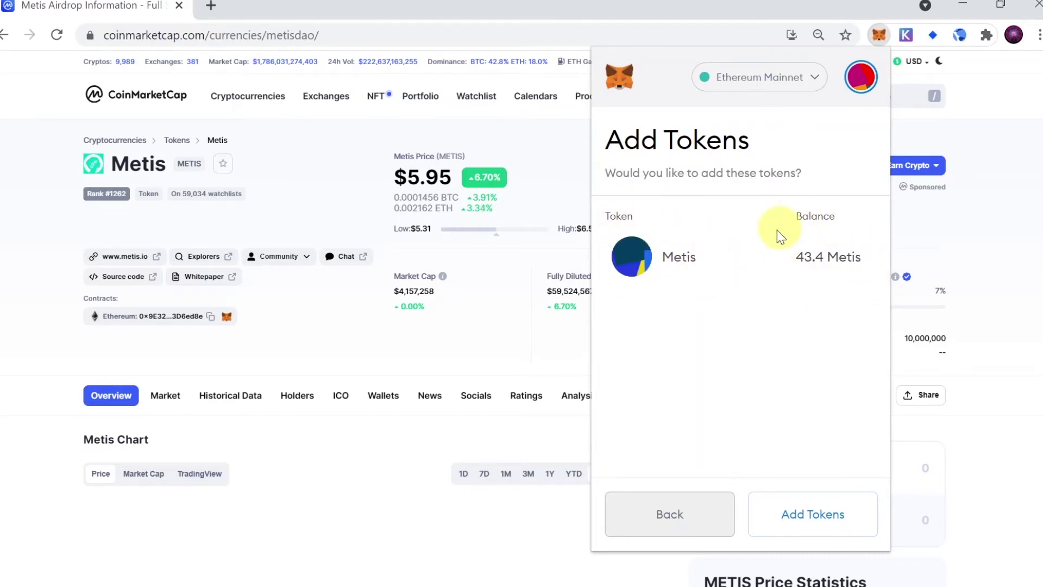
Step: Confirm adding Metis with its 43.4 balance and return to the wallet overview
{"action": "left_click", "coordinate": [810, 514]}
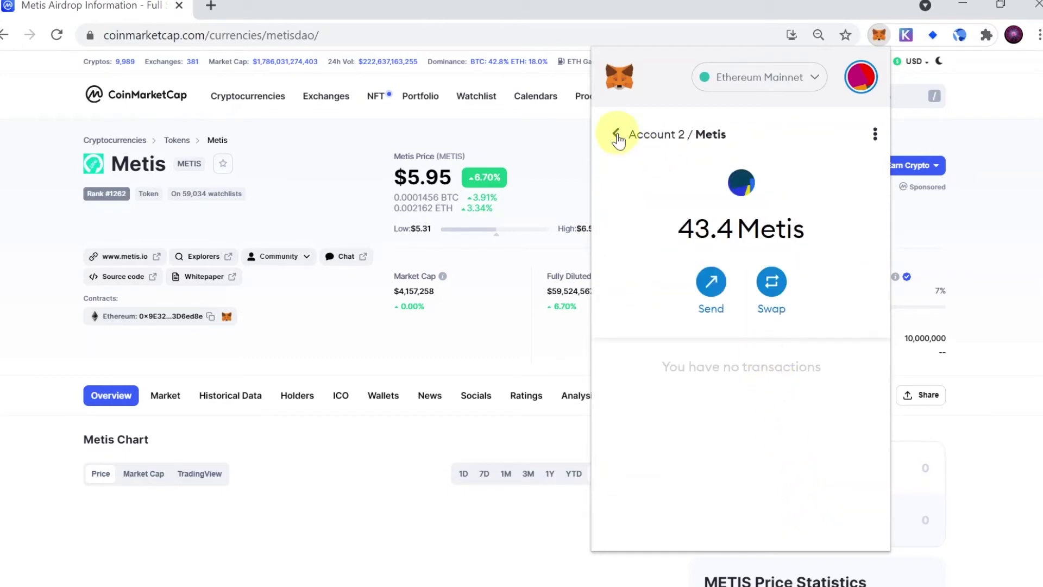
{"action": "left_click", "coordinate": [617, 135]}
{"action": "scroll", "coordinate": [741, 269], "scroll_direction": "down", "scroll_amount": 3}
{"action": "scroll", "coordinate": [741, 326], "scroll_direction": "down", "scroll_amount": 2}
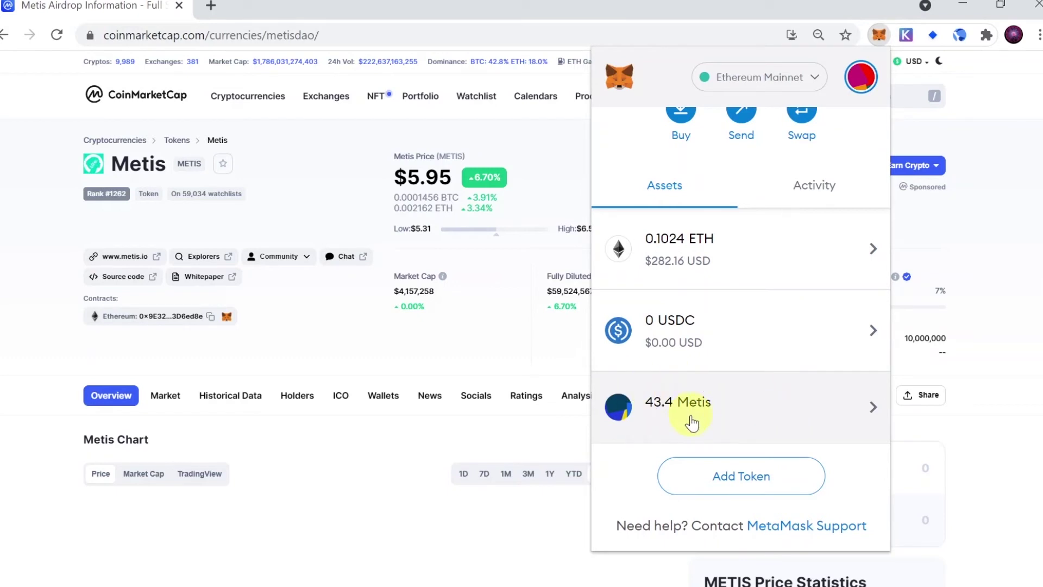
{"action": "scroll", "coordinate": [691, 366], "scroll_direction": "up", "scroll_amount": 5}
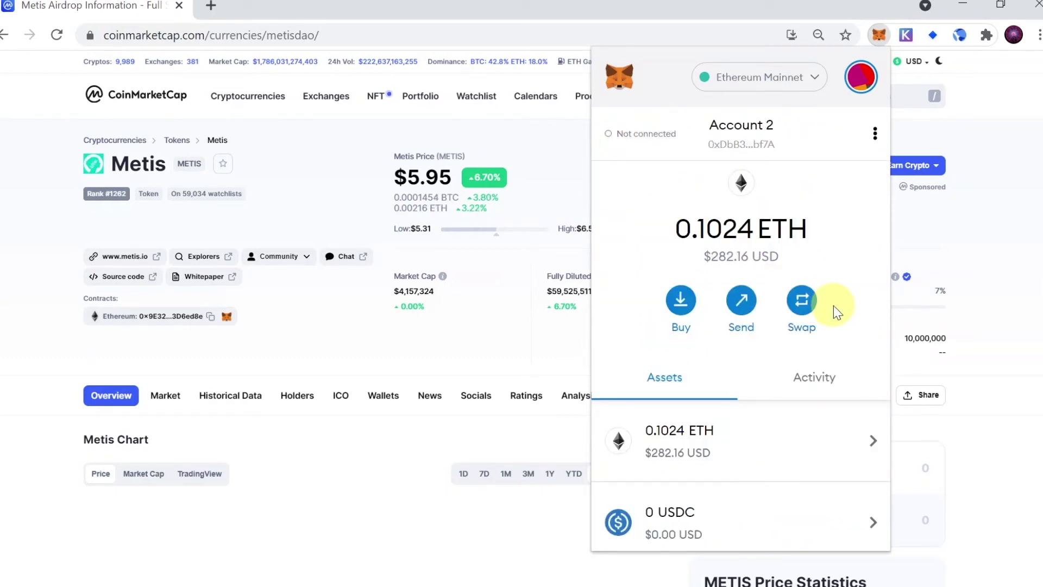
{"action": "scroll", "coordinate": [833, 306], "scroll_direction": "down", "scroll_amount": 3}
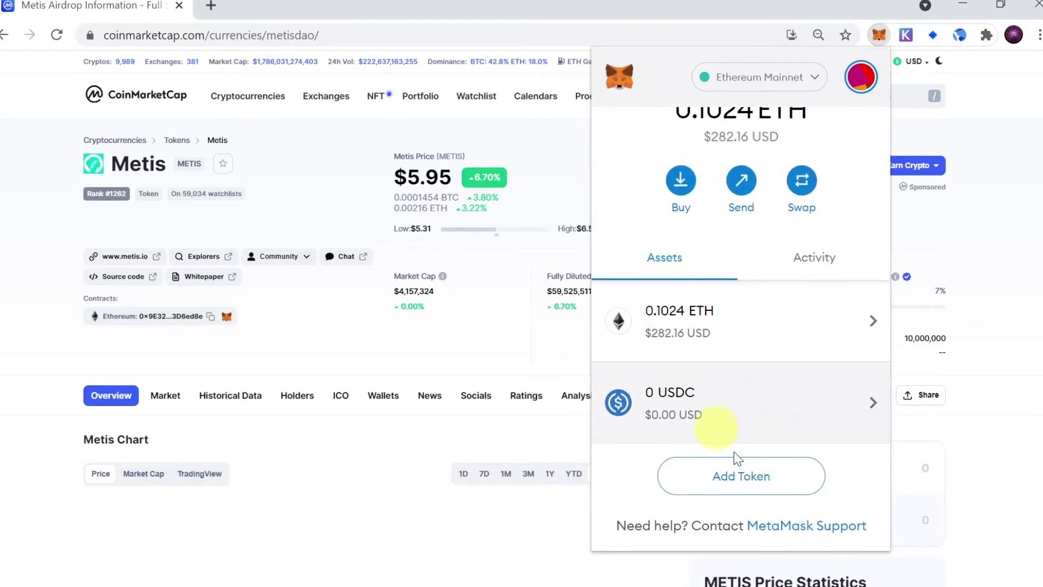
Step: Close the wallet popup and send Metis to MetaMask from its CoinMarketCap contract listing
{"action": "left_click", "coordinate": [432, 346]}
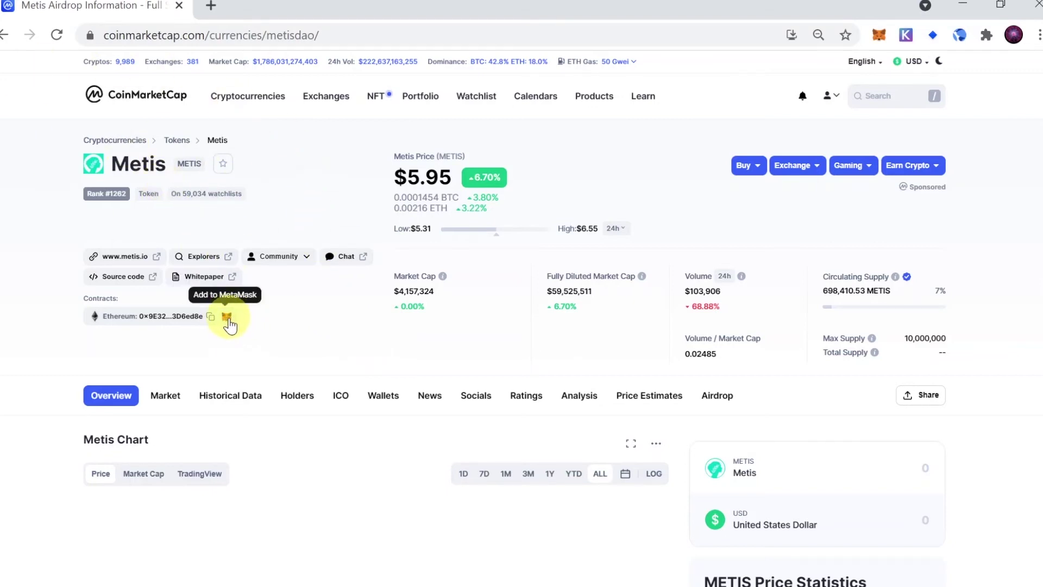
{"action": "left_click", "coordinate": [227, 316]}
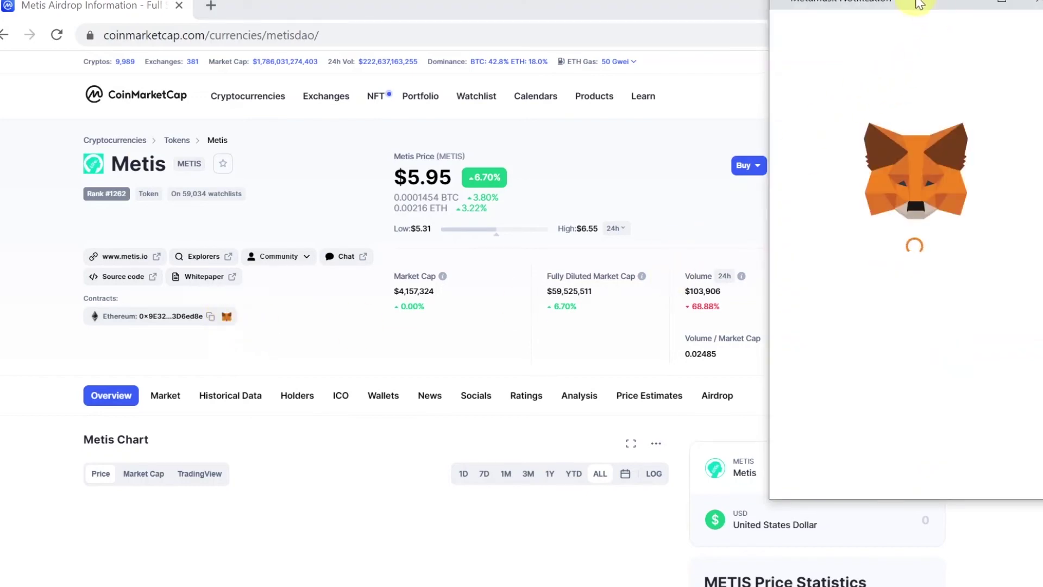
Step: Accept the suggested METIS token with its 43.4 balance in MetaMask
{"action": "left_click_drag", "start_coordinate": [920, 4], "coordinate": [874, 20]}
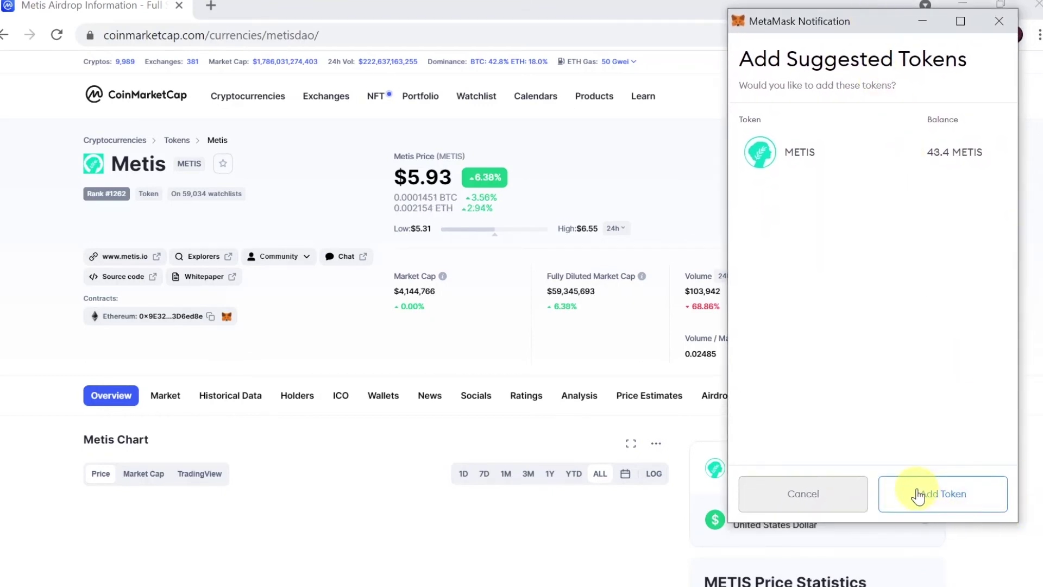
{"action": "left_click", "coordinate": [919, 495]}
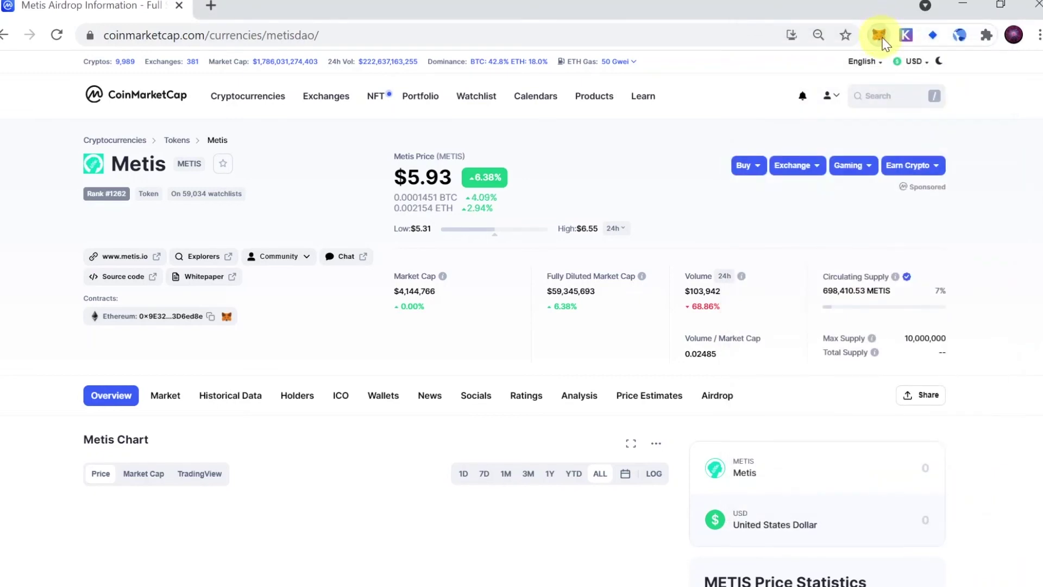
Step: Reopen MetaMask to see 43.4 METIS listed with 0.1024 ETH and 0 USDC
{"action": "left_click", "coordinate": [881, 35]}
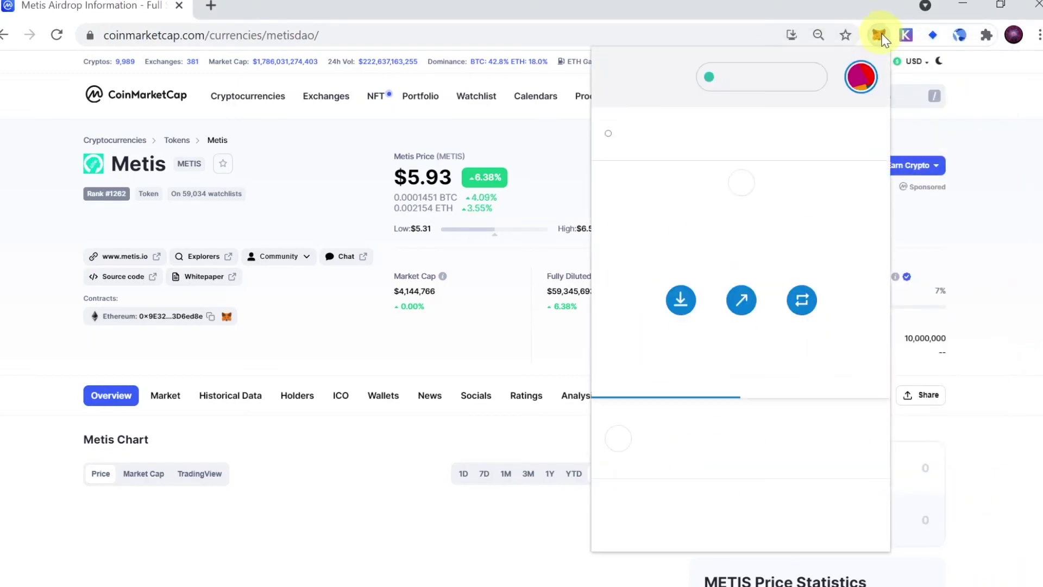
{"action": "scroll", "coordinate": [801, 269], "scroll_direction": "down", "scroll_amount": 3}
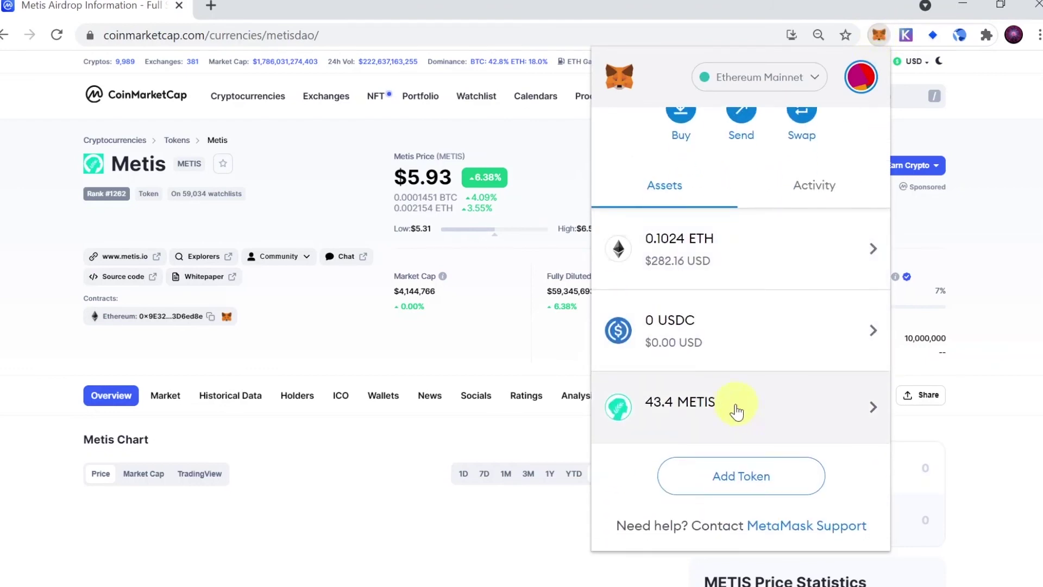